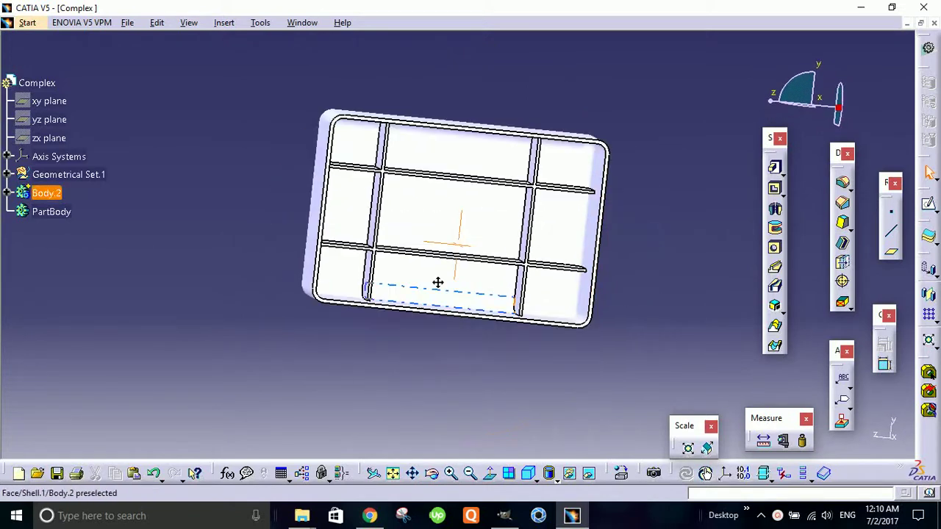
Create a new Part Design part named 'Plastic part1'.
middle_drag(454, 238, 489, 265)
click(624, 120)
middle_drag(592, 340, 457, 348)
middle_drag(617, 174, 642, 172)
middle_drag(608, 279, 441, 243)
click(36, 25)
mouse_move(105, 57)
click(308, 56)
text(Plastic part1)
key(Return)
Hide the xy, yz and zx reference planes.
click(53, 59)
shift+click(48, 95)
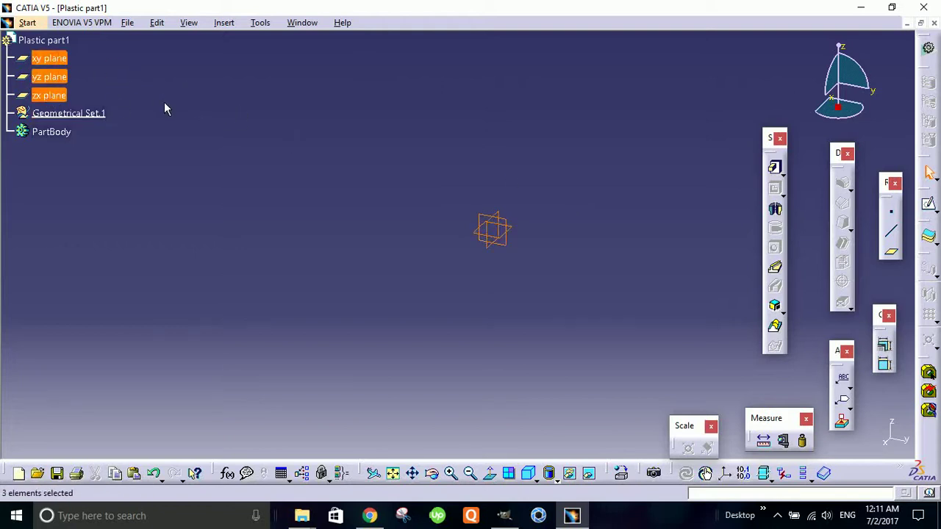
right_click(55, 59)
click(110, 99)
Insert an axis system at the origin.
click(224, 23)
click(233, 183)
click(827, 435)
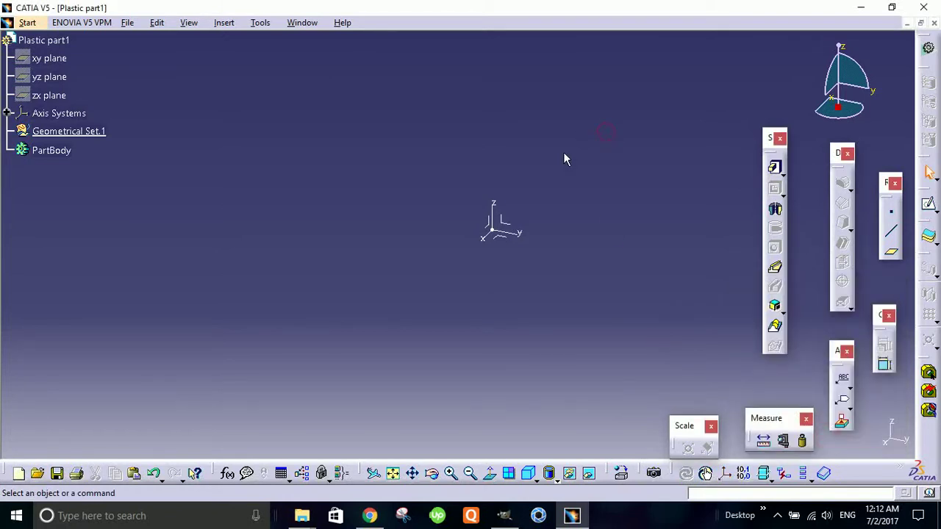
middle_drag(564, 159, 552, 204)
Open a sketch on an axis-system plane and draw a rectangle spanning the origin.
click(928, 206)
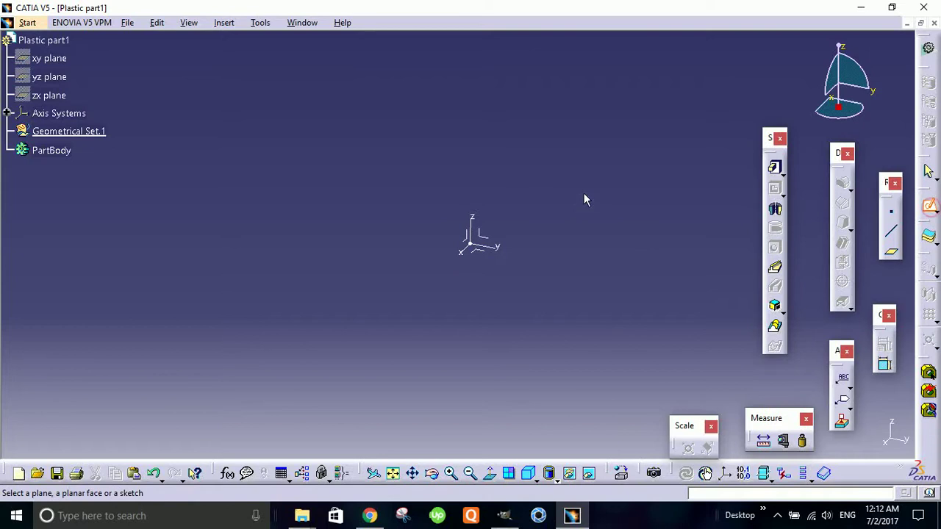
click(490, 242)
click(824, 252)
click(774, 266)
click(349, 170)
click(608, 360)
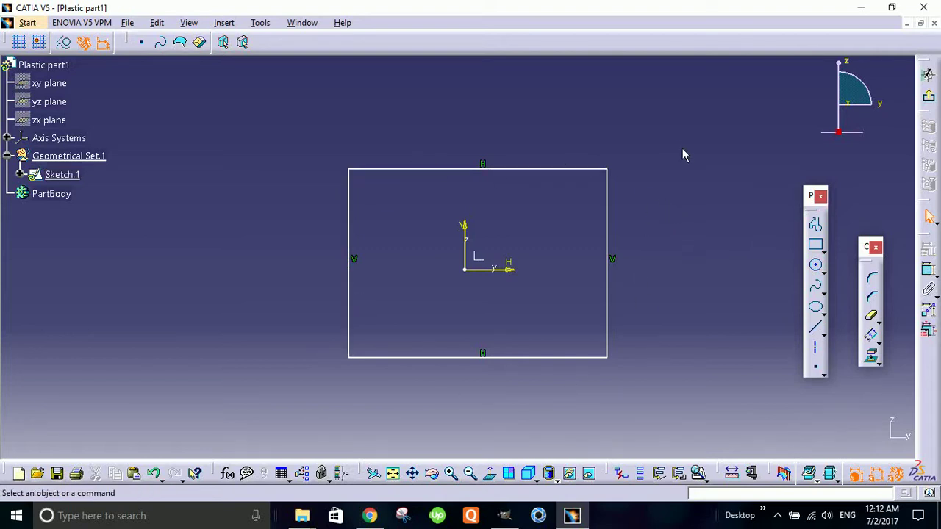
Dimension the rectangle's width to 150.
click(928, 270)
click(615, 202)
click(355, 211)
click(474, 125)
double_click(540, 124)
text(150)
key(Return)
Dimension the rectangle's height to 100.
click(871, 296)
click(544, 219)
click(668, 243)
double_click(670, 244)
text(100)
key(Return)
click(520, 229)
key(ctrl+z)
double_click(648, 239)
text(100)
key(Return)
Make the top and bottom edges symmetric about the horizontal axis.
click(523, 229)
ctrl+click(522, 357)
ctrl+click(508, 269)
click(927, 249)
click(783, 385)
click(829, 438)
Make the left and right edges symmetric about the vertical axis.
click(540, 301)
ctrl+click(349, 298)
ctrl+click(463, 239)
click(927, 249)
click(783, 385)
click(825, 439)
Exit the sketcher and insert a new body, Body.2.
click(928, 75)
click(126, 150)
click(58, 172)
click(51, 169)
click(221, 24)
click(245, 54)
Select Body.2 and start a pad using Sketch.1 as the profile.
click(47, 168)
click(50, 169)
click(541, 220)
Pad the 150 × 100 rectangle to 49 mm, forming the solid block.
click(890, 113)
click(889, 113)
click(889, 114)
drag(890, 116, 890, 116)
click(889, 119)
click(890, 119)
click(889, 119)
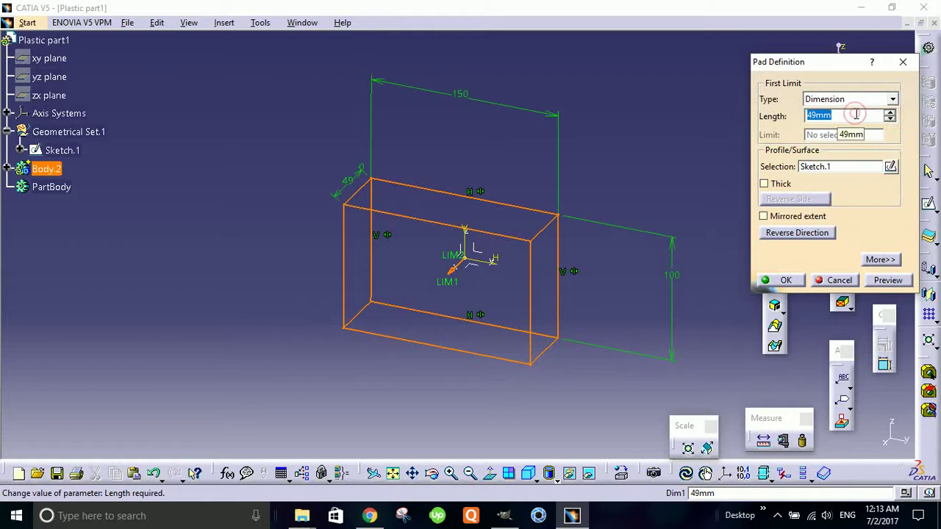
text(50)
key(Return)
mouse_move(615, 200)
middle_down()
mouse_move(623, 156)
mouse_move(411, 200)
mouse_move(275, 168)
mouse_move(332, 216)
mouse_move(425, 253)
mouse_move(527, 162)
mouse_move(580, 294)
mouse_move(379, 286)
mouse_move(471, 200)
mouse_move(369, 254)
mouse_move(365, 326)
mouse_move(506, 235)
mouse_move(614, 121)
middle_up()
middle_drag(600, 174, 517, 203)
middle_drag(529, 262, 619, 178)
click(844, 183)
Fillet the block's four vertical edges with a 7 mm radius.
click(557, 282)
click(327, 201)
middle_drag(346, 321, 334, 304)
click(365, 287)
text(7)
click(781, 224)
middle_drag(594, 312, 624, 147)
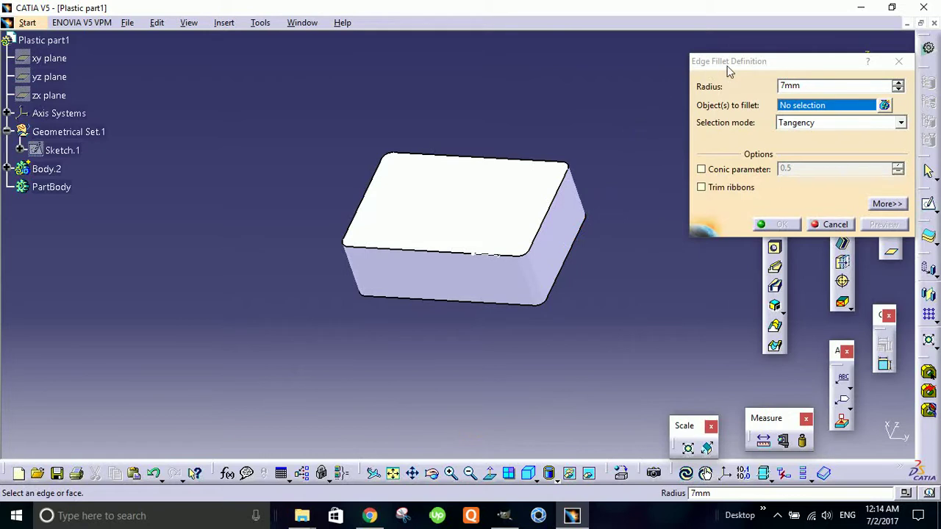
drag(792, 68, 778, 81)
click(835, 239)
middle_drag(634, 193, 535, 251)
Add a trial fillet on the top edge loop and select EdgeFillet.2 in the tree.
click(843, 184)
click(504, 213)
click(783, 239)
click(836, 239)
click(536, 204)
click(515, 219)
click(7, 169)
Delete the trial fillet and fillet the top edge loop again as EdgeFillet.3.
key(Delete)
click(842, 182)
click(506, 217)
click(784, 238)
Add an extra fillet on the upper edge loop, then delete it (EdgeFillet.4).
click(843, 185)
click(515, 269)
click(785, 239)
click(838, 239)
click(95, 269)
key(Delete)
Set EdgeFillet.3's radius to 10 mm, leaving EdgeFillet.1 at 7 mm.
click(19, 224)
double_click(65, 242)
click(295, 296)
click(22, 260)
double_click(74, 278)
key(Return)
middle_drag(378, 317, 324, 74)
In the Complex window, measure between the outer and inner wall faces to confirm 2 mm.
click(302, 24)
click(341, 112)
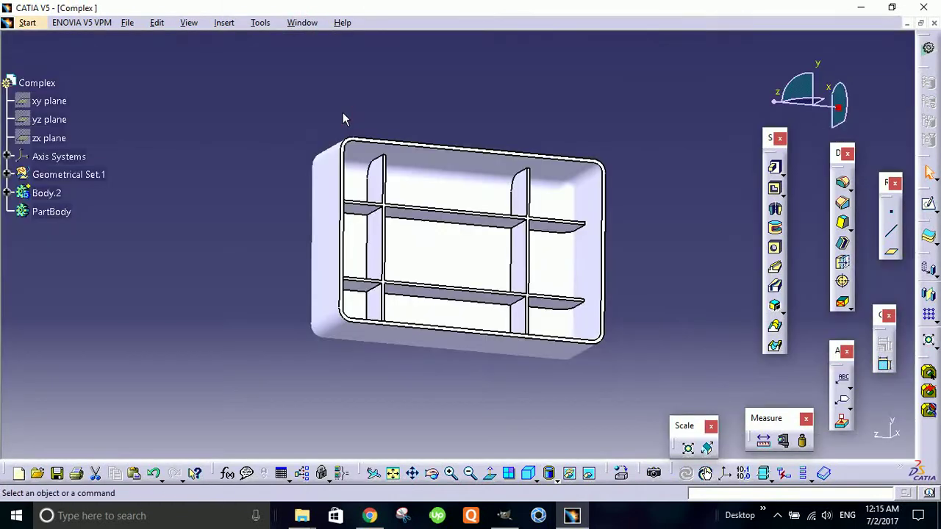
middle_drag(343, 112, 515, 294)
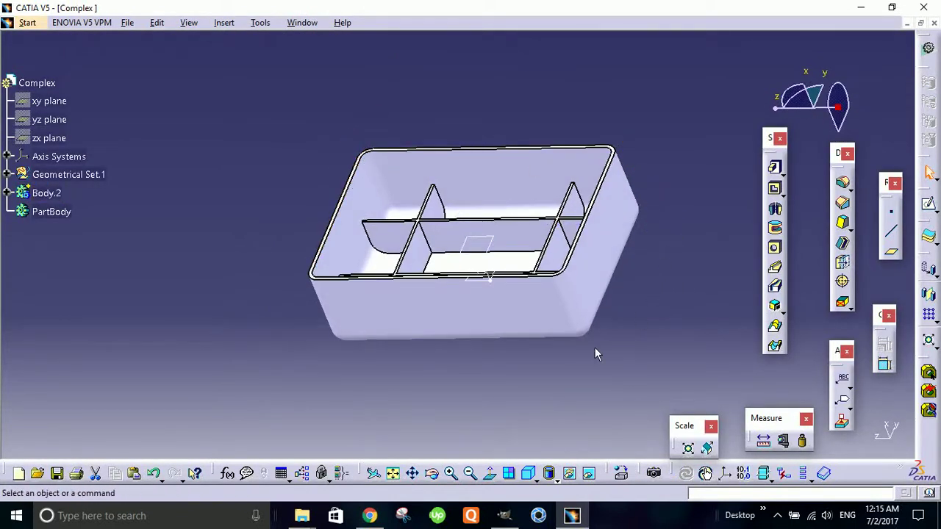
middle_drag(595, 353, 571, 283)
click(765, 438)
middle_drag(657, 204, 424, 84)
click(465, 90)
click(552, 106)
drag(806, 224, 684, 213)
click(857, 208)
Switch back to the Plastic part1 window.
click(302, 23)
click(351, 130)
middle_drag(489, 245, 667, 188)
Shell the block with its top face removed and 2 mm inside thickness.
click(843, 244)
click(447, 189)
text(2)
click(829, 439)
middle_drag(399, 311, 524, 323)
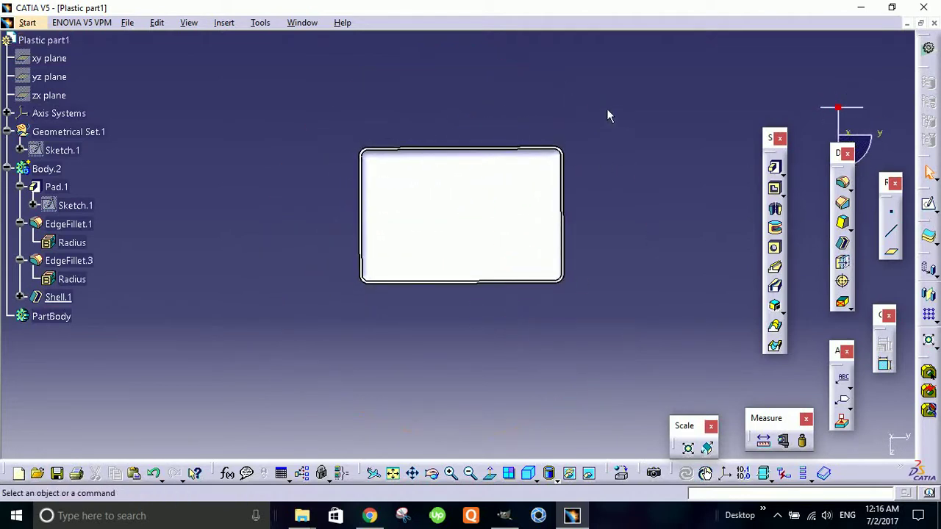
middle_drag(419, 140, 436, 95)
Switch to the Complex window and orbit its ribbed tray for comparison.
click(301, 22)
click(326, 110)
middle_drag(336, 202, 349, 265)
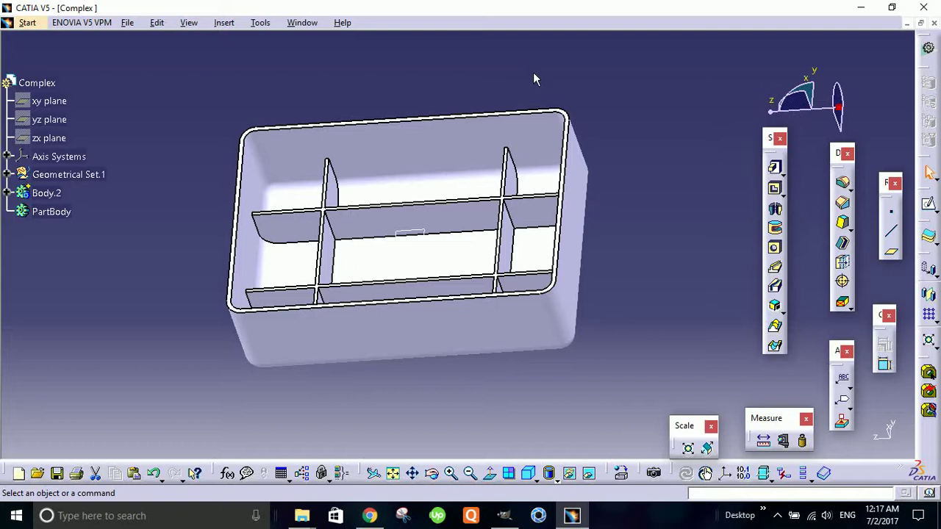